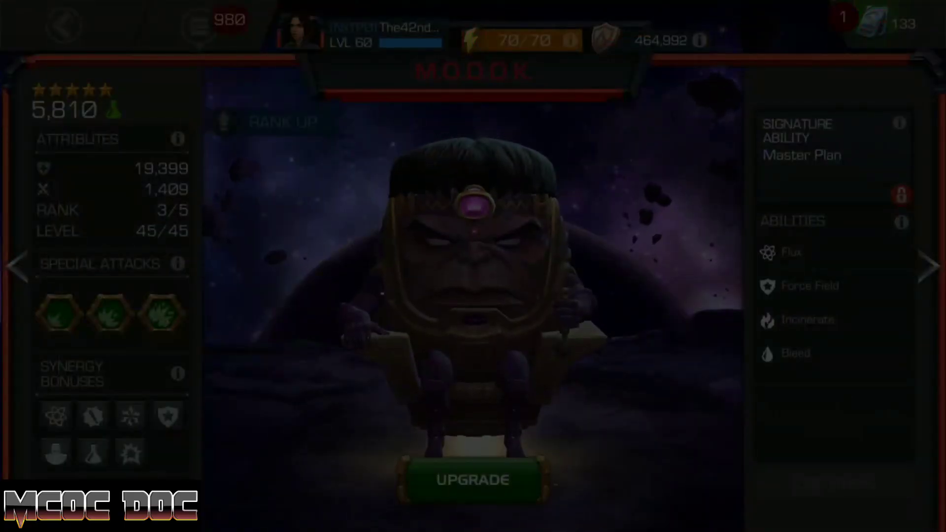
scroll(463, 295, down, 3)
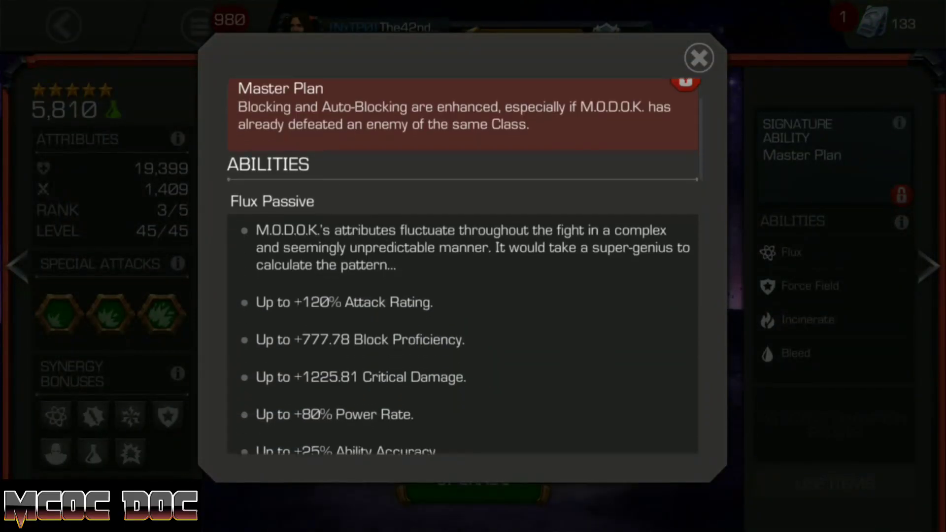
scroll(462, 296, down, 1)
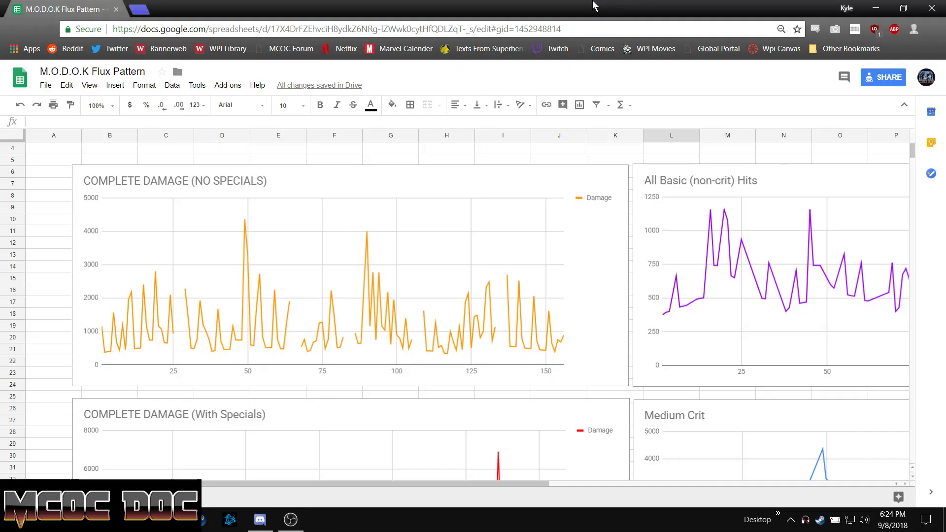
Step: Go full screen and switch from the COMPLETE DAMAGE chart to the raw hit data sheet, noting hit 5's 2.34 critical rate
key(F11)
click(559, 177)
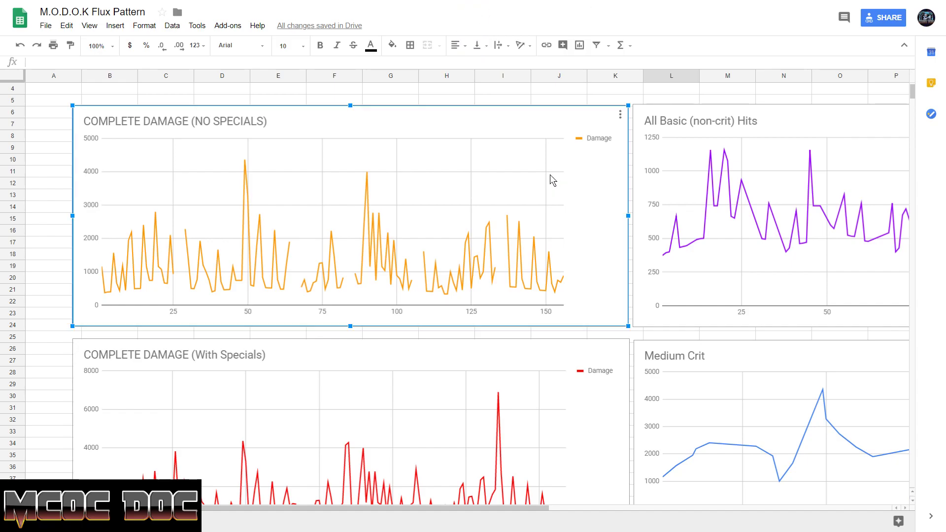
key(ctrl+shift+Page_Up)
click(285, 209)
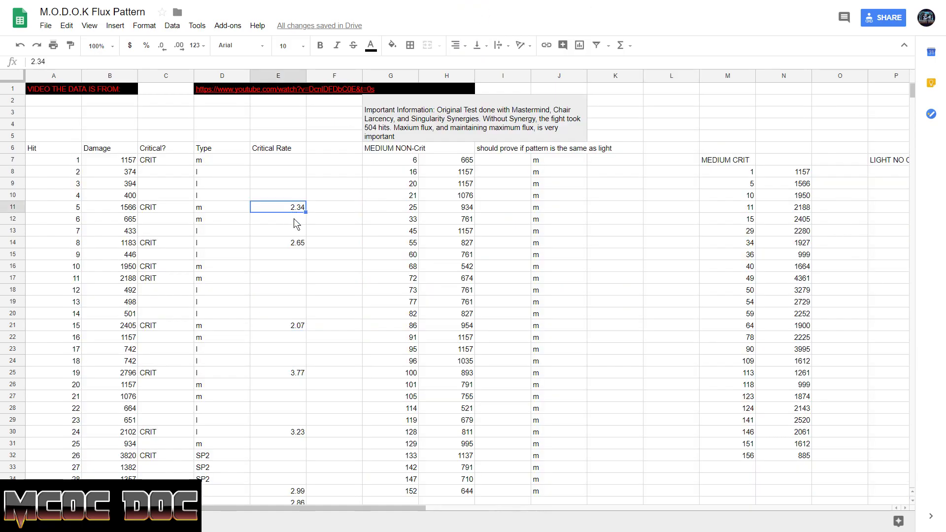
drag(51, 135, 177, 399)
scroll(177, 399, down, 8)
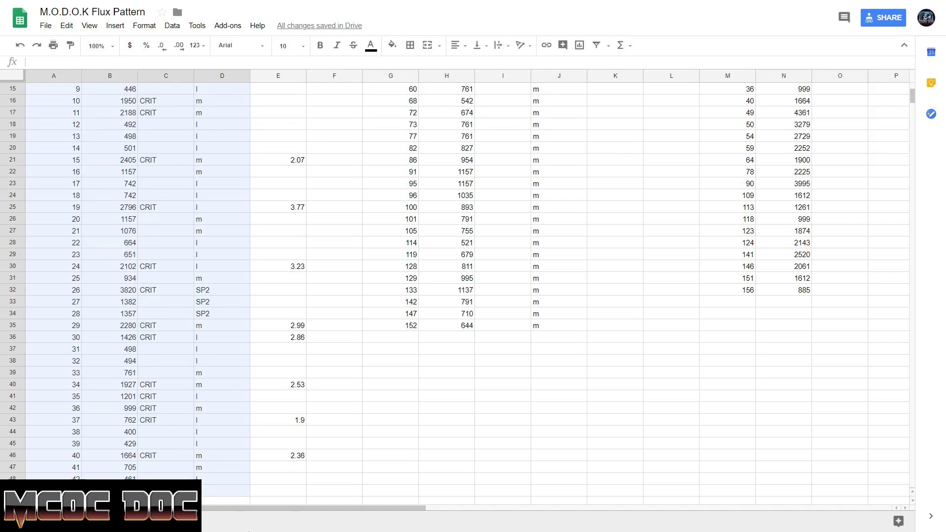
scroll(268, 260, down, 10)
scroll(267, 260, down, 10)
scroll(337, 346, down, 8)
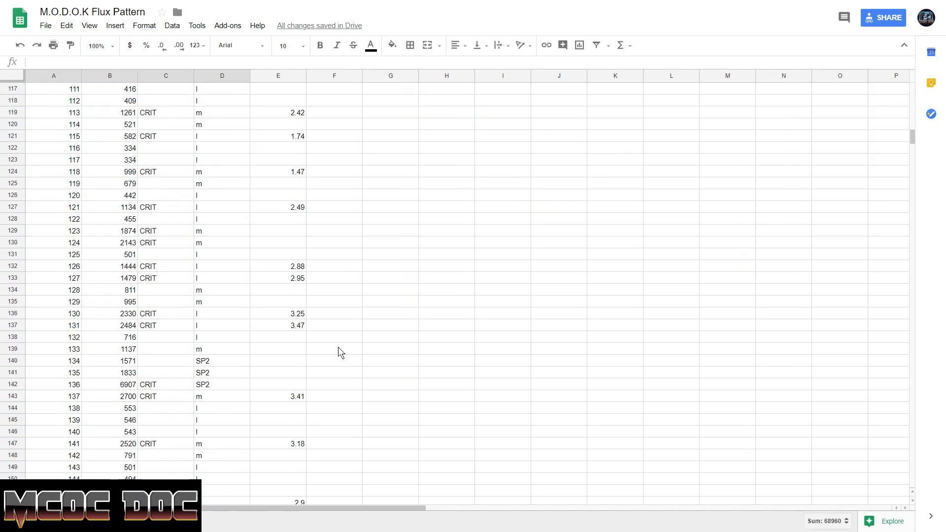
click(337, 346)
scroll(337, 346, up, 5)
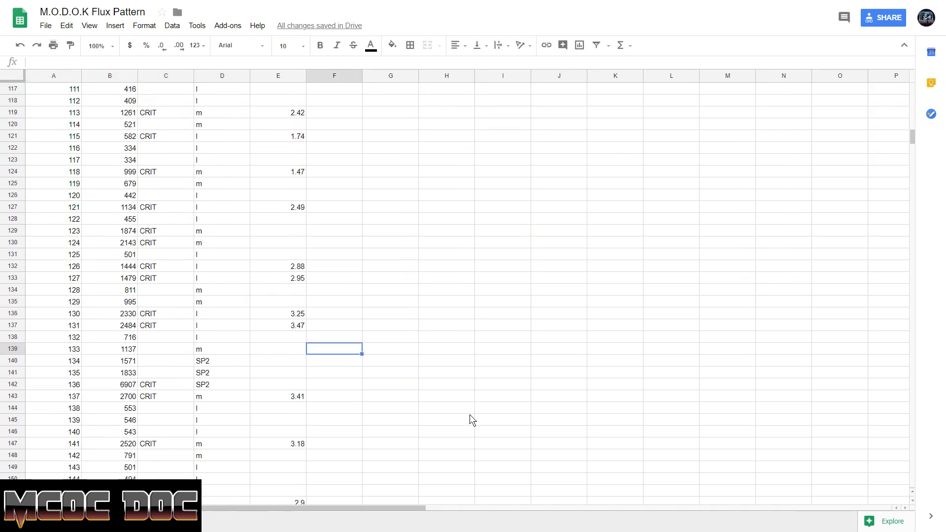
scroll(470, 414, up, 8)
scroll(469, 415, up, 8)
scroll(469, 415, up, 8)
scroll(470, 415, up, 6)
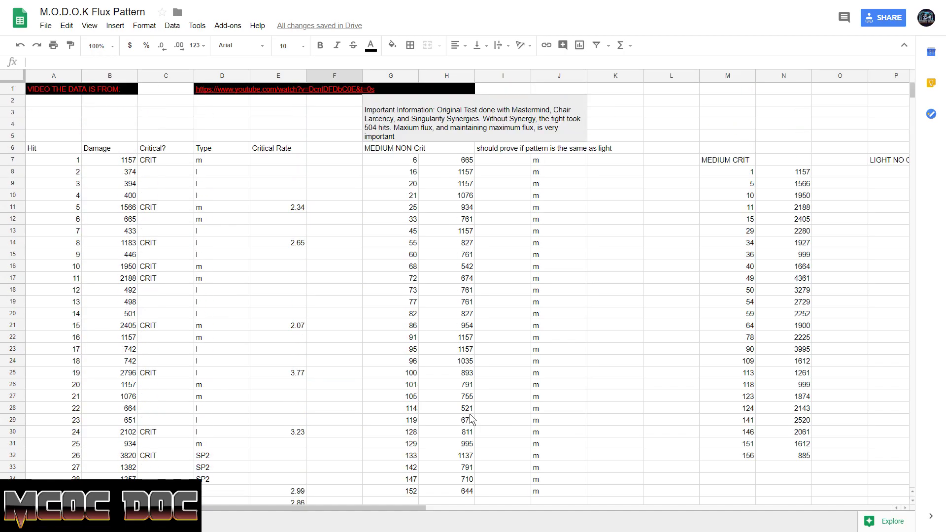
Step: Walk through the Hit, Damage, Critical? and Type columns, marking the CRIT entries and hit 7's type
click(54, 149)
click(104, 149)
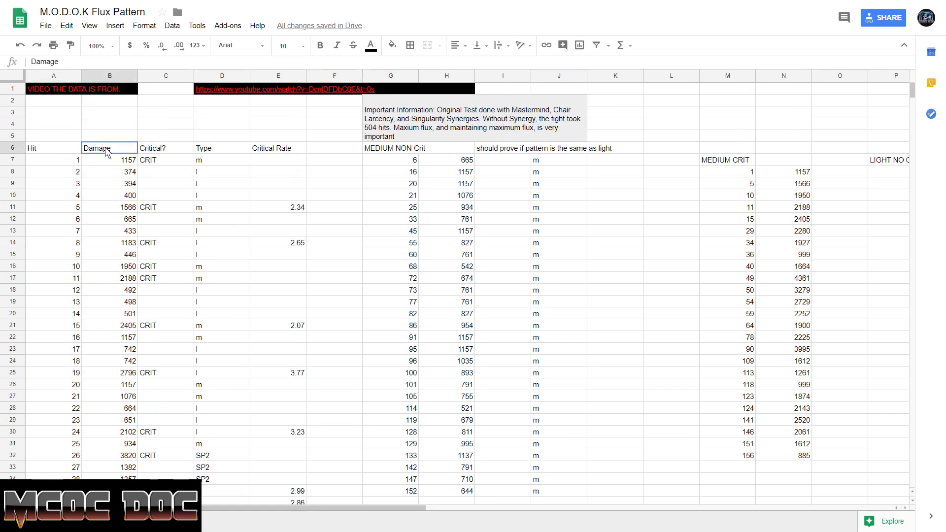
click(165, 147)
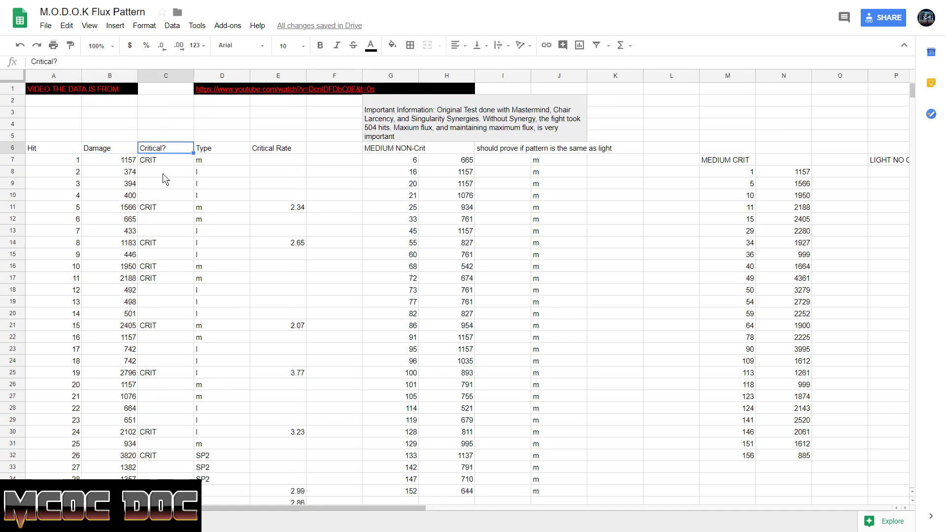
drag(166, 160, 167, 279)
click(208, 147)
click(216, 230)
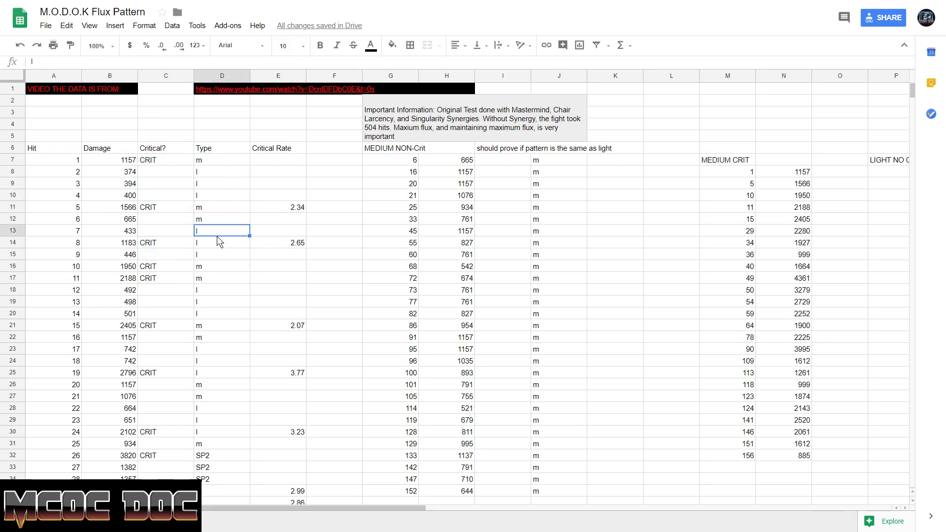
scroll(219, 231, down, 5)
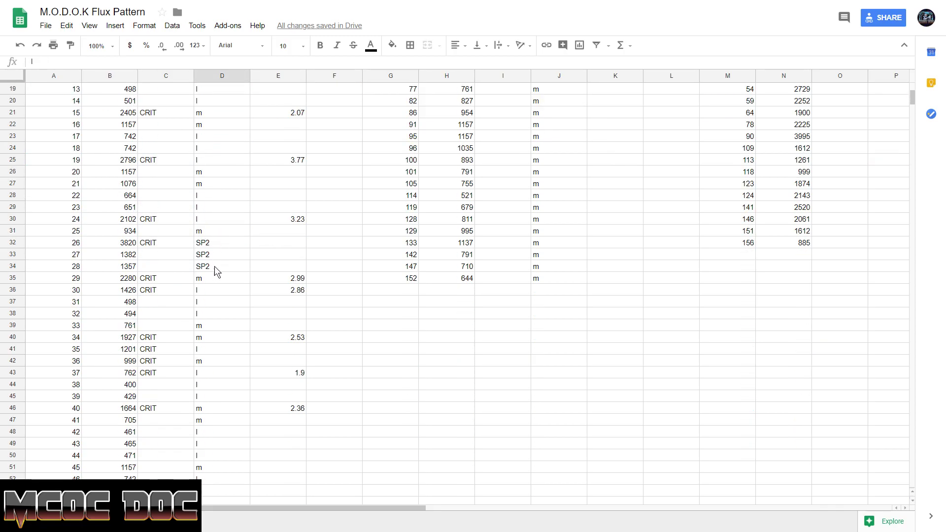
drag(215, 244, 219, 266)
scroll(234, 296, up, 5)
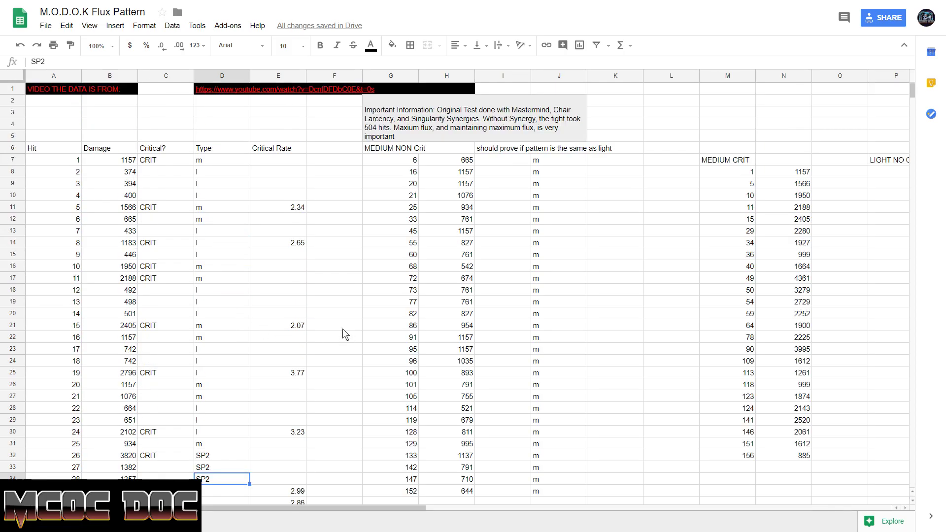
Step: Review the column E critical rates and hits 5–6 marks, ending on hit 55 in the MEDIUM NON-Crit table
drag(278, 162, 286, 416)
click(348, 158)
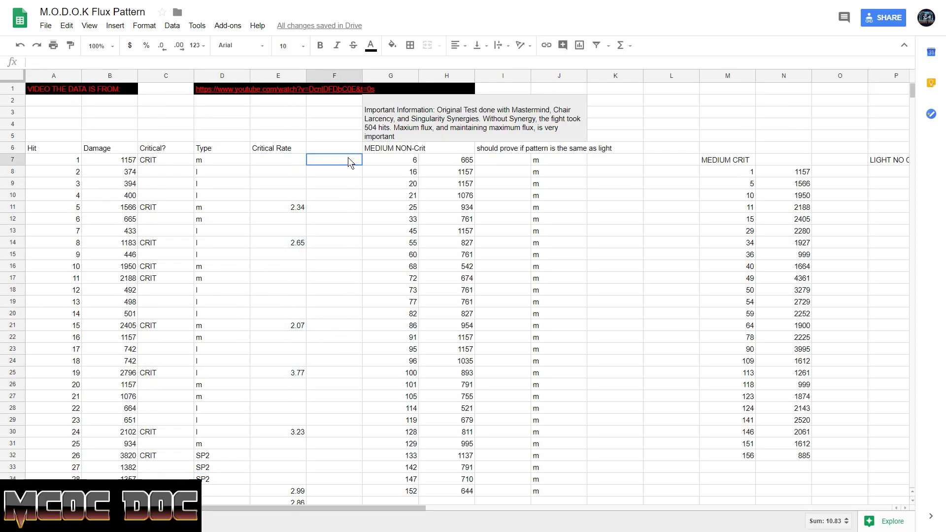
click(217, 209)
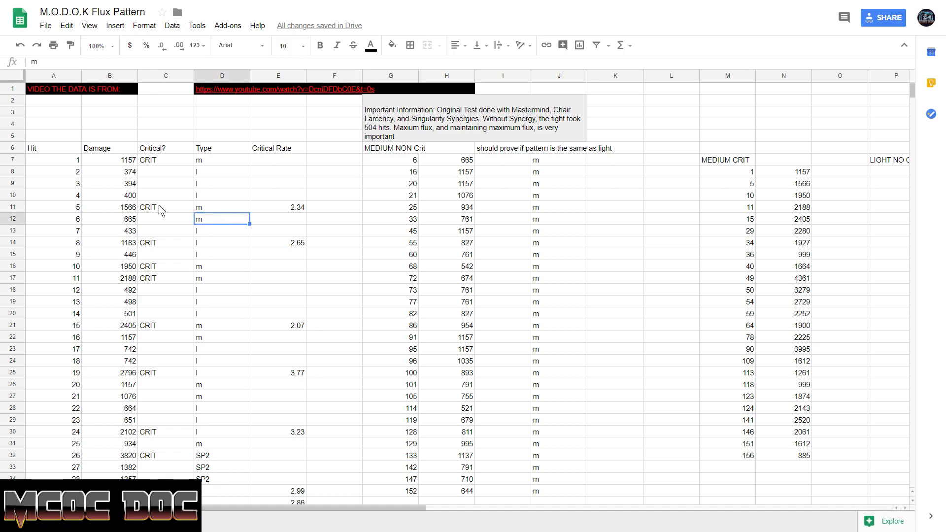
click(159, 205)
click(223, 213)
click(165, 221)
click(217, 217)
click(300, 206)
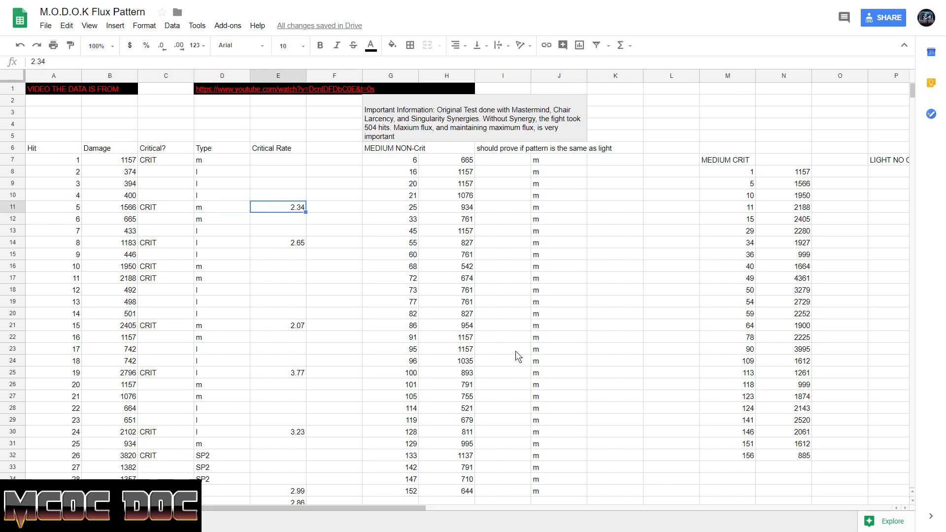
click(367, 244)
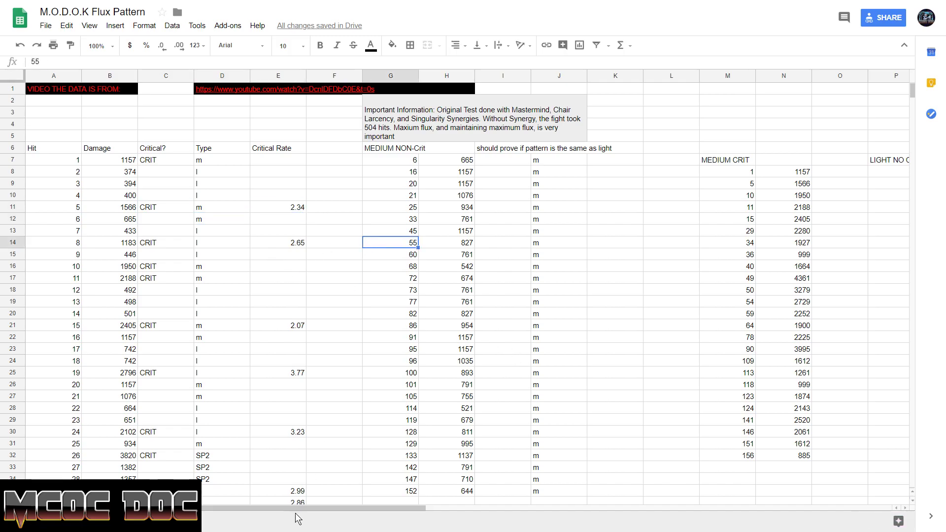
drag(298, 509, 517, 510)
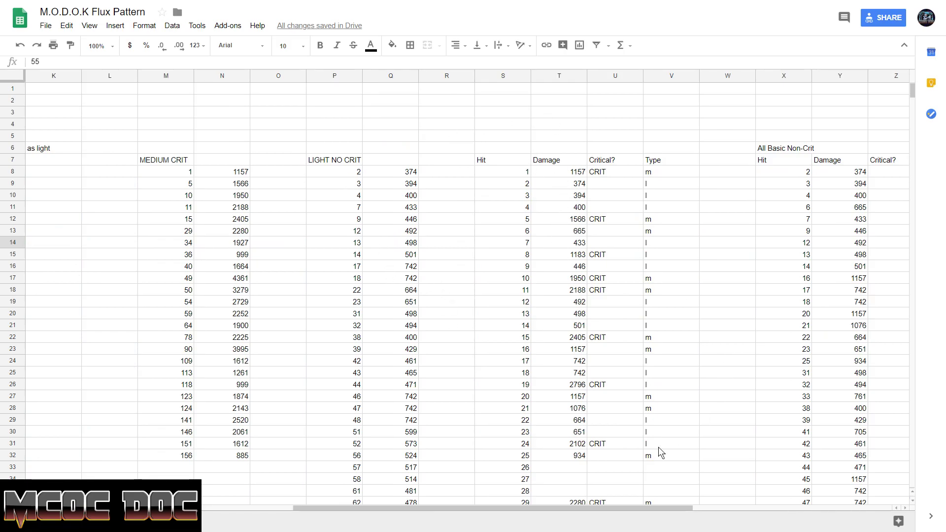
drag(579, 510, 711, 517)
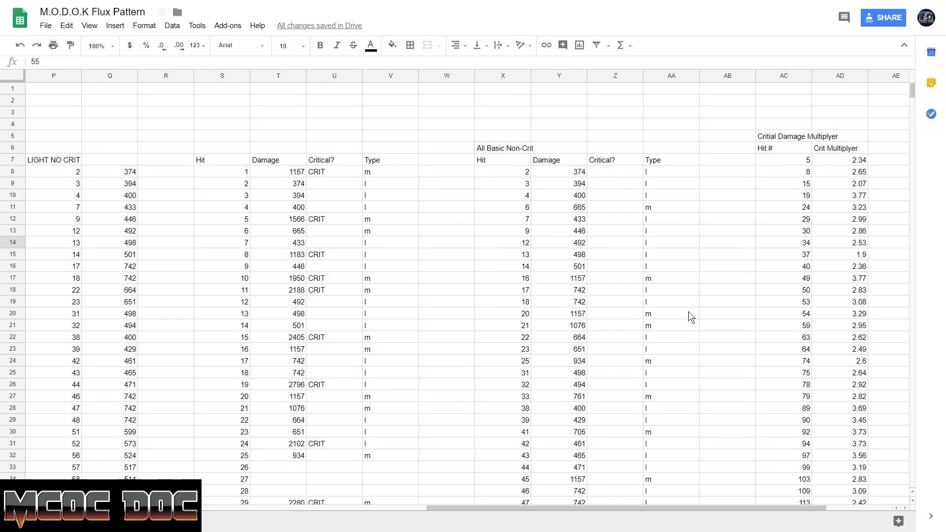
drag(600, 508, 731, 516)
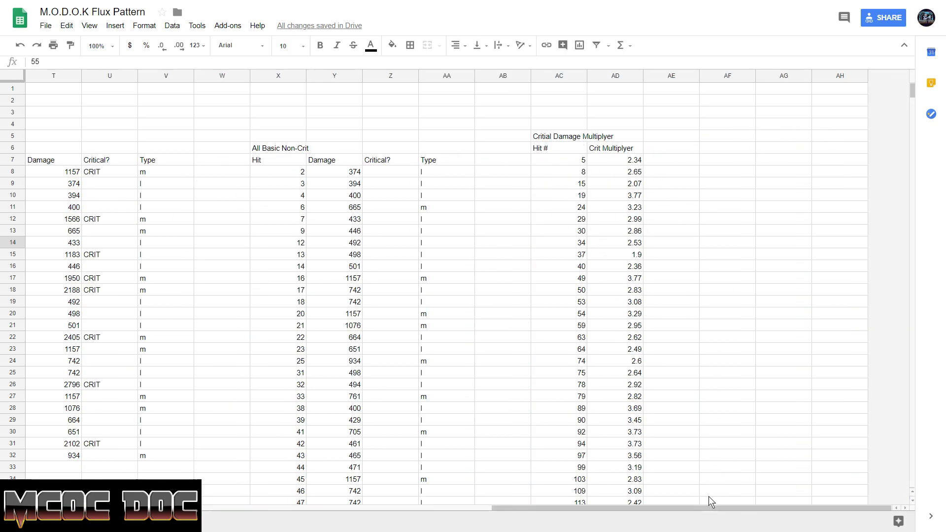
drag(712, 510, 222, 510)
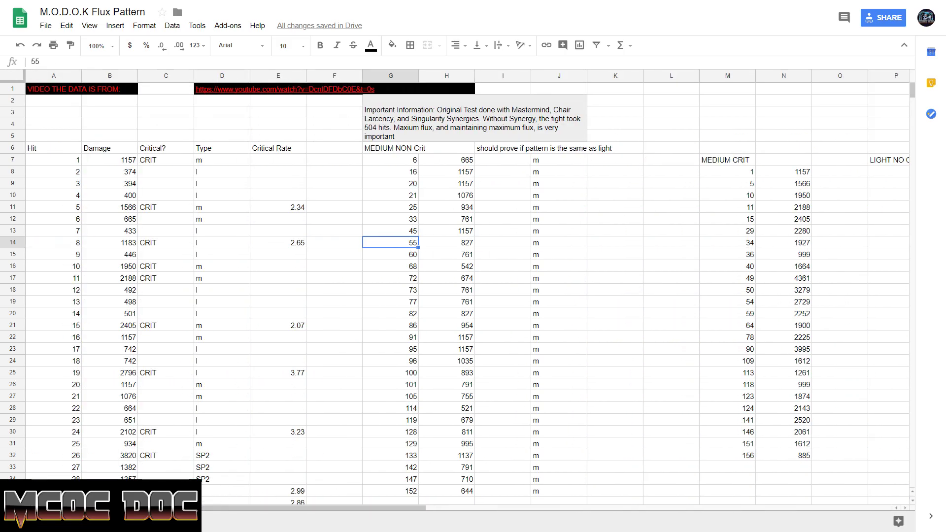
scroll(376, 268, up, 1)
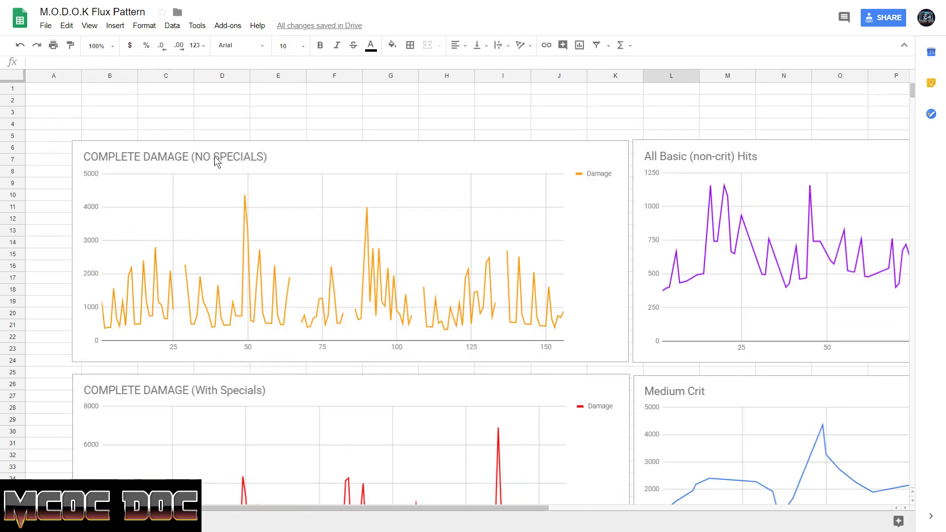
scroll(215, 156, down, 2)
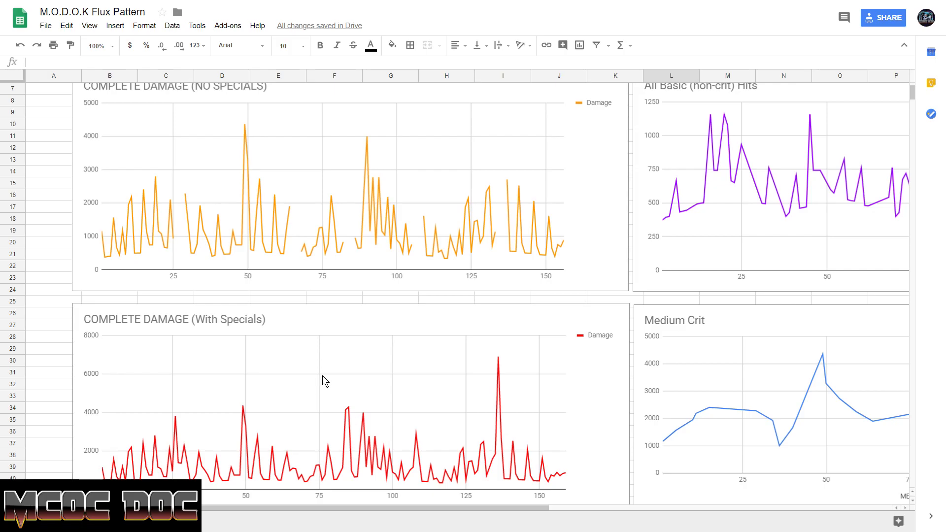
scroll(323, 376, down, 5)
scroll(327, 296, down, 3)
scroll(327, 296, down, 3)
scroll(326, 295, down, 3)
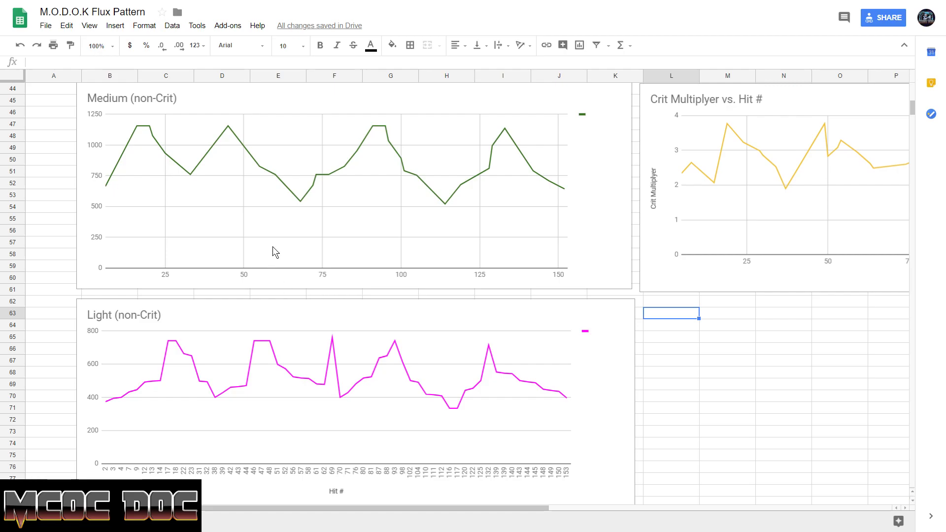
click(332, 117)
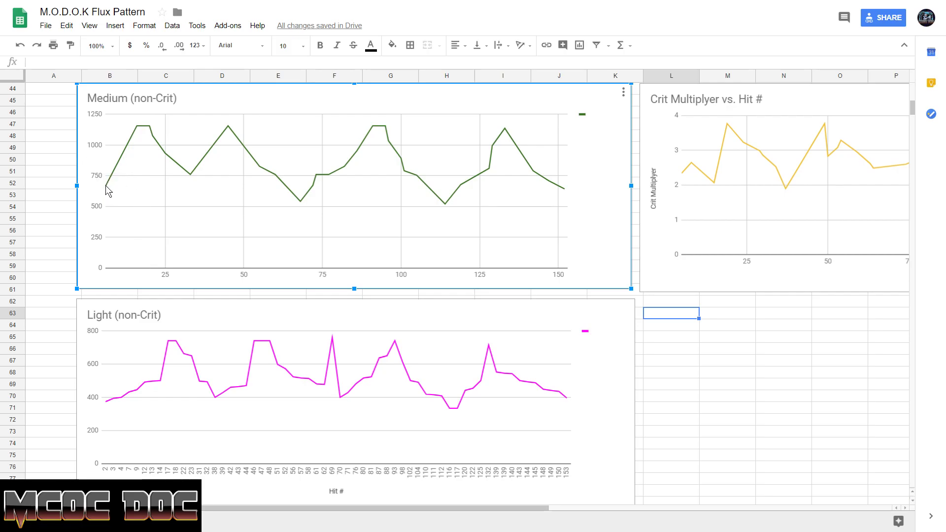
click(106, 401)
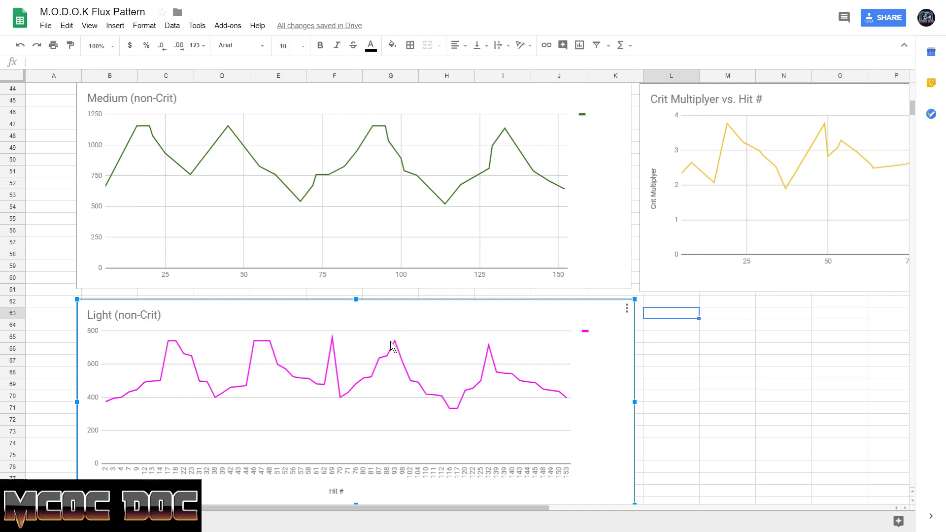
scroll(393, 346, up, 10)
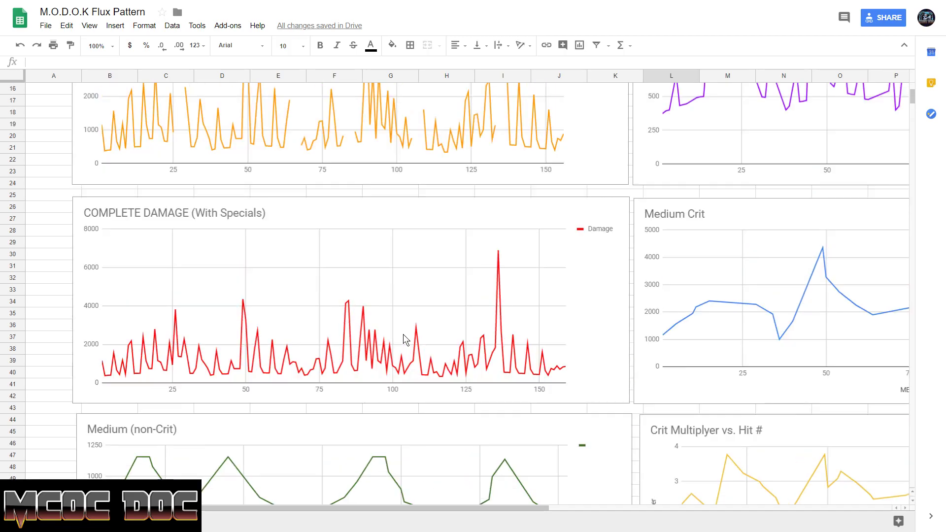
scroll(402, 334, up, 5)
scroll(204, 346, down, 1)
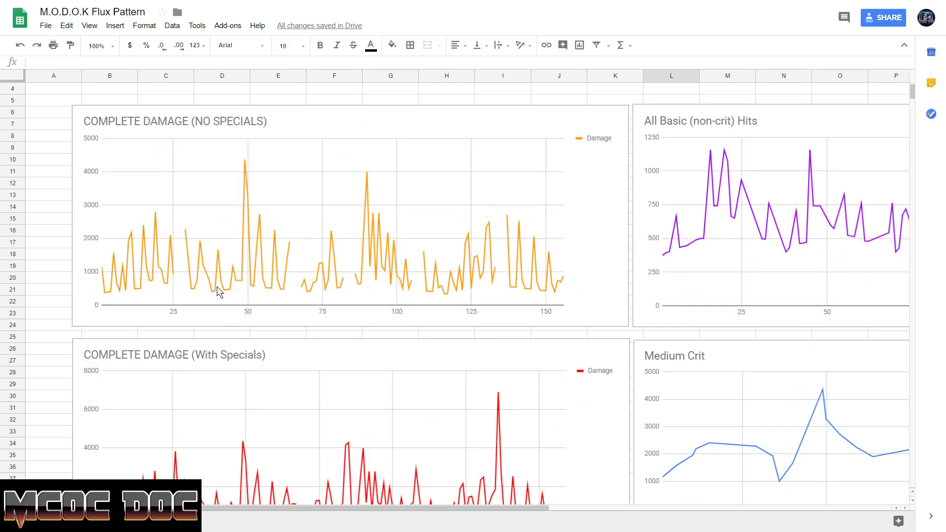
click(162, 301)
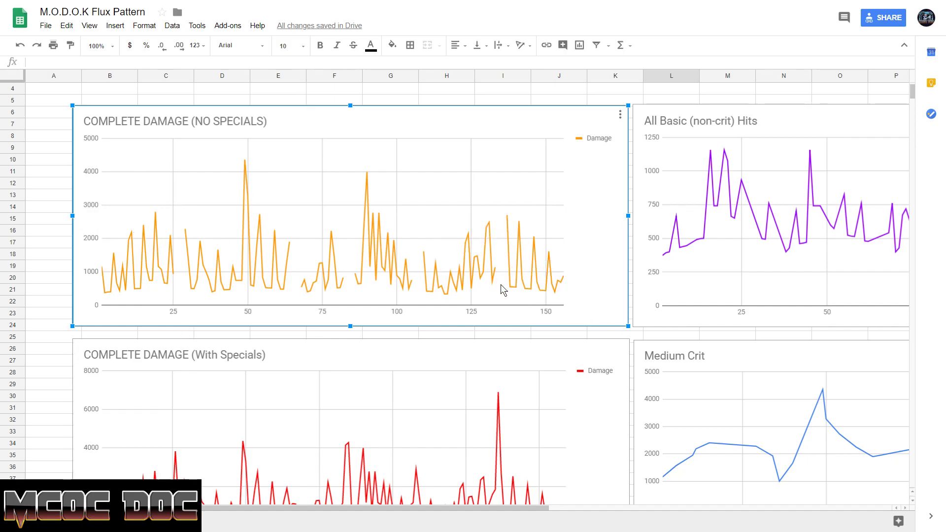
scroll(500, 285, down, 6)
scroll(489, 281, down, 8)
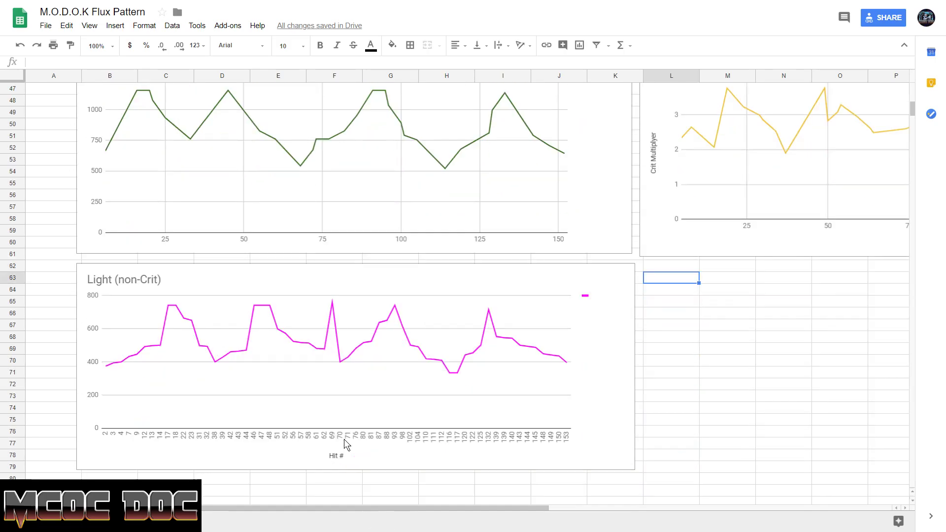
scroll(343, 439, up, 2)
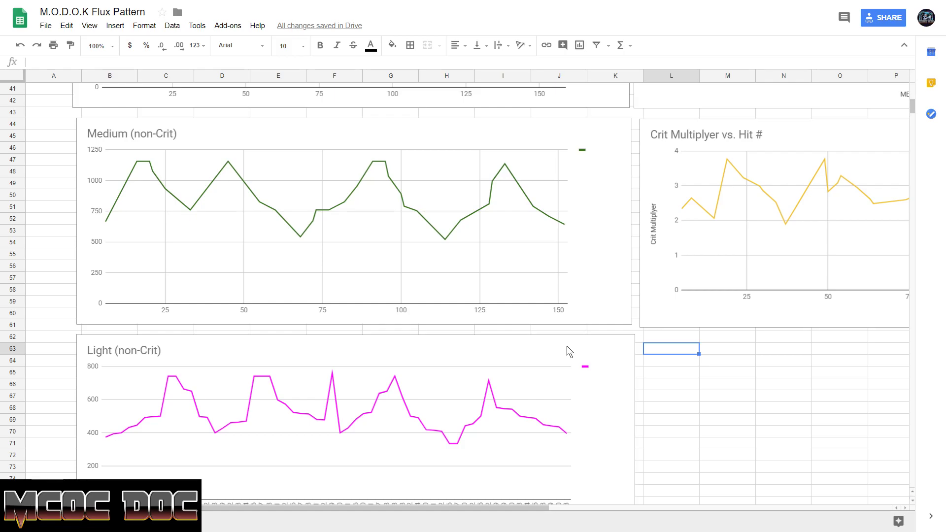
scroll(567, 346, up, 5)
scroll(567, 328, up, 5)
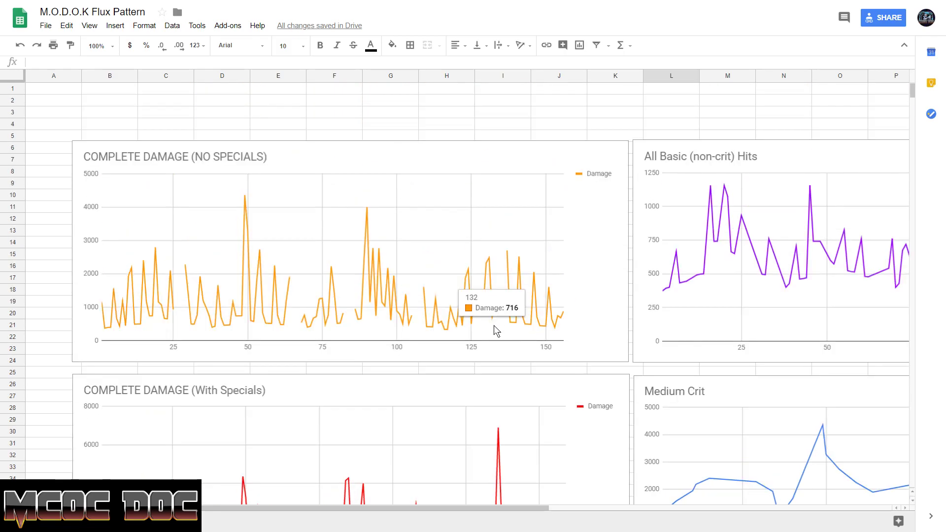
scroll(493, 325, down, 2)
click(498, 289)
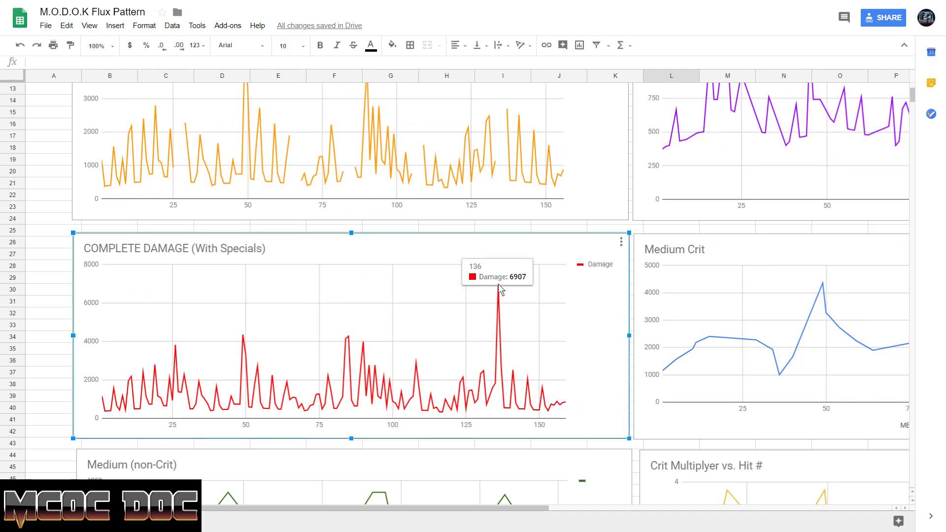
mouse_move(500, 286)
scroll(501, 285, up, 4)
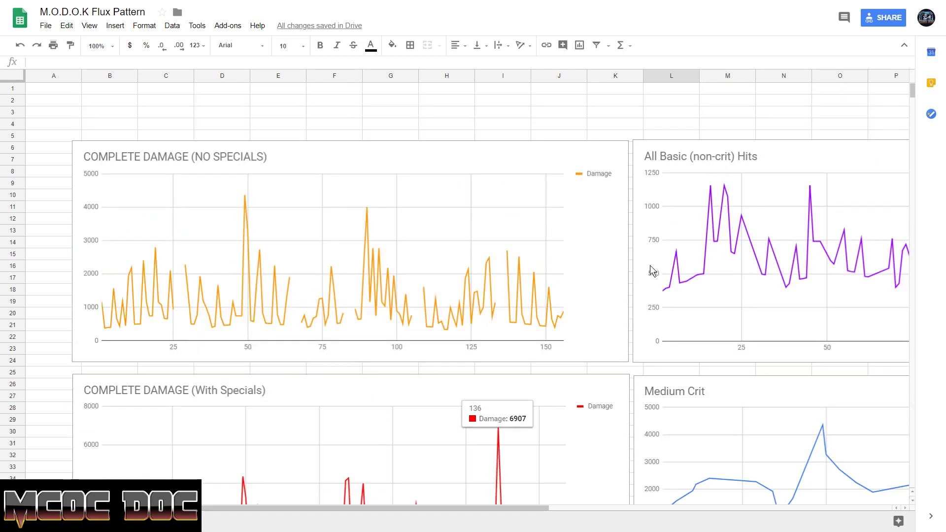
click(591, 355)
drag(481, 507, 733, 506)
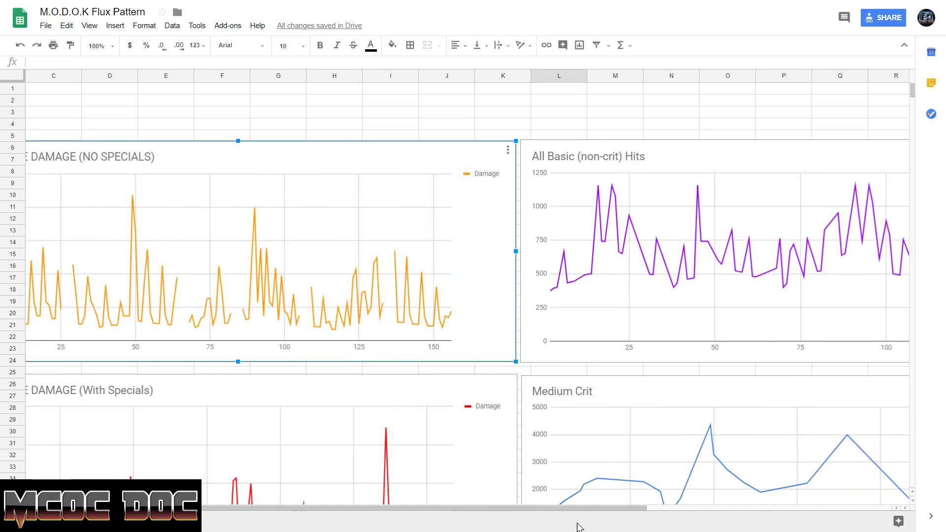
click(446, 155)
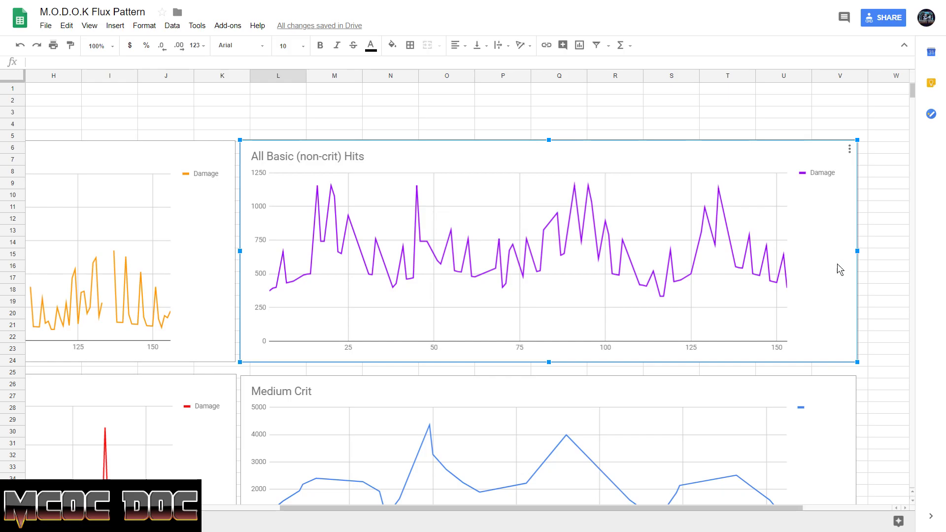
drag(543, 509, 296, 509)
scroll(265, 416, down, 5)
scroll(265, 416, down, 4)
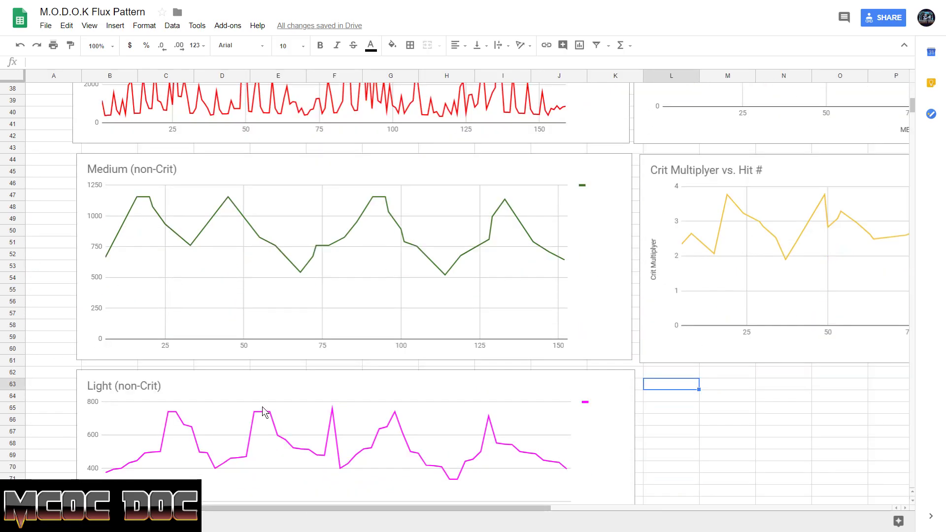
scroll(265, 413, down, 2)
scroll(264, 413, down, 2)
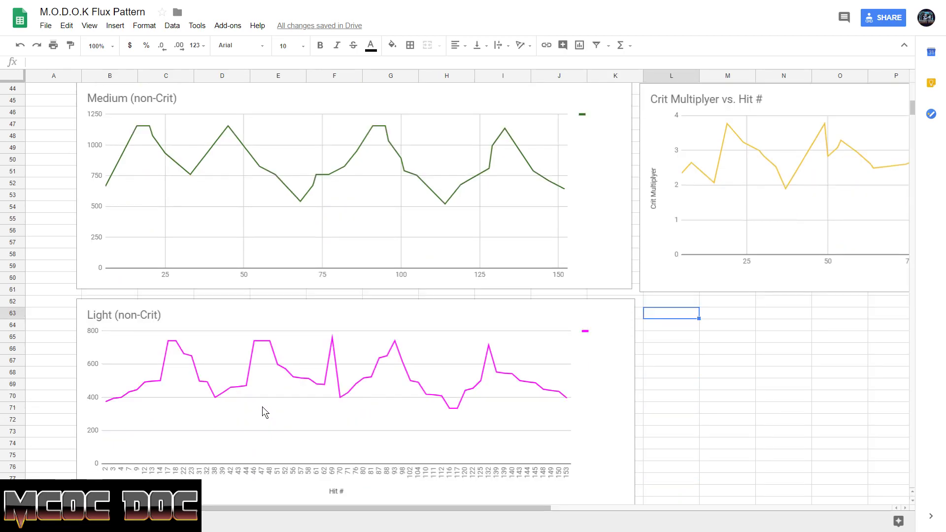
scroll(265, 412, down, 1)
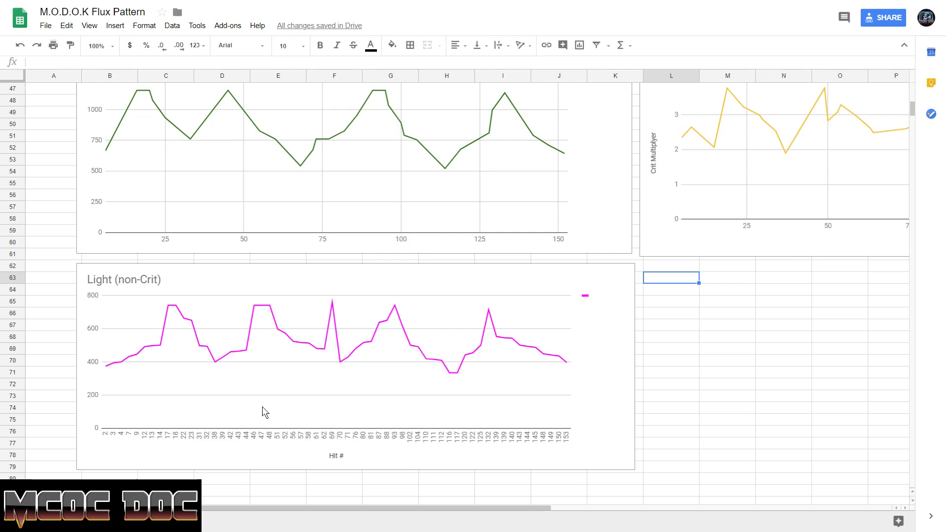
scroll(263, 406, up, 10)
scroll(281, 417, up, 5)
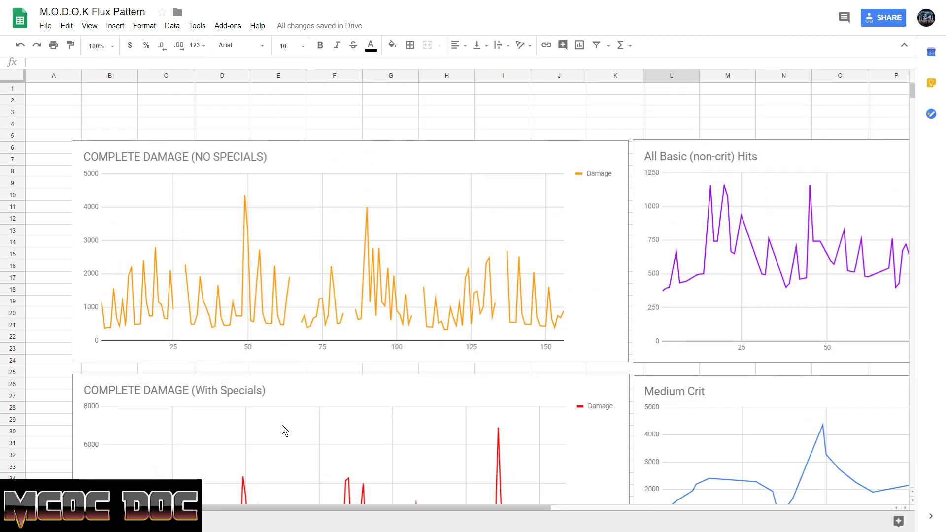
drag(338, 509, 584, 511)
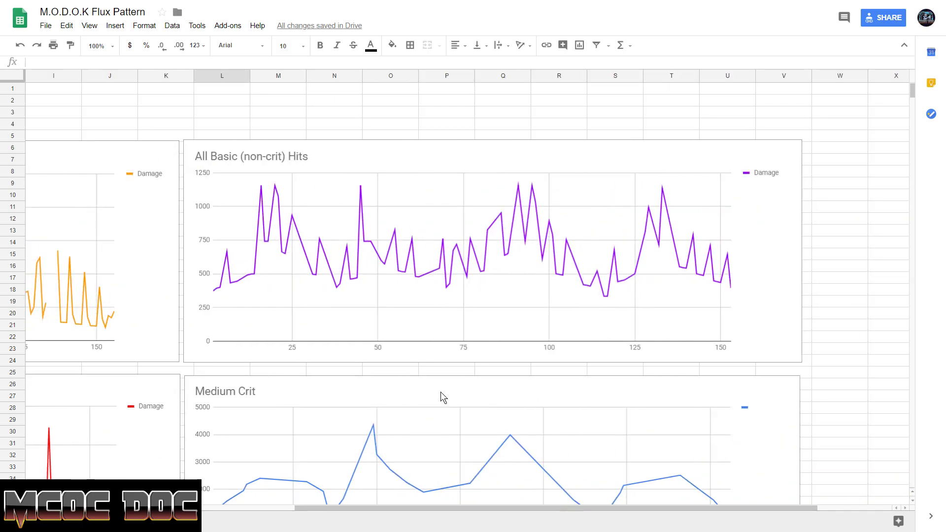
scroll(440, 392, down, 2)
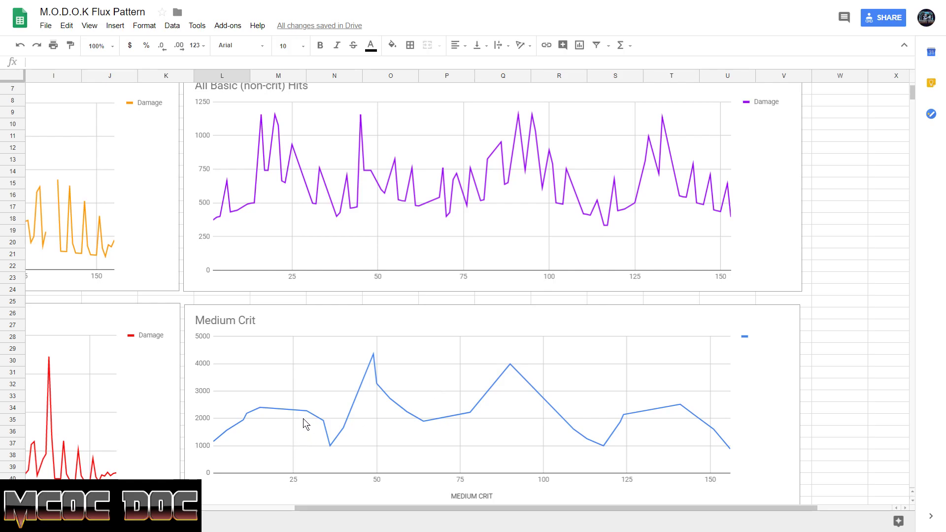
scroll(295, 416, down, 5)
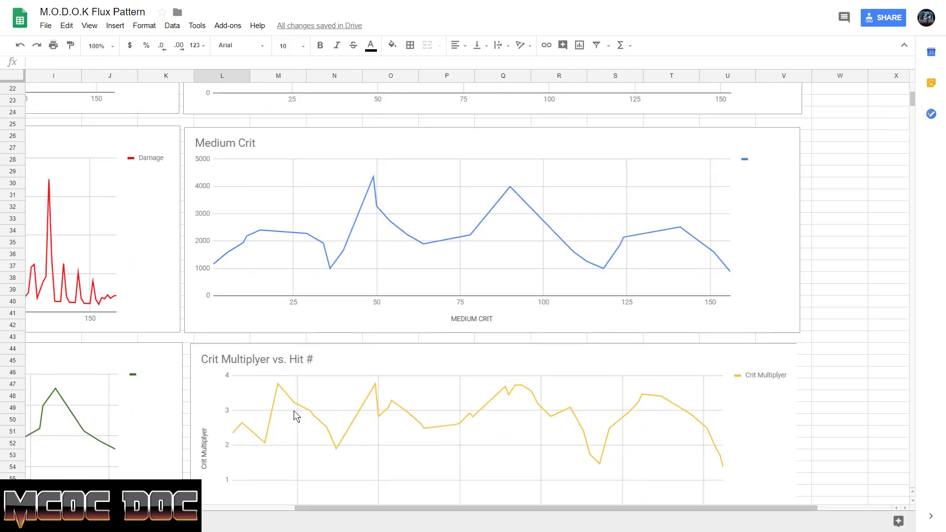
scroll(343, 484, up, 5)
drag(376, 511, 163, 511)
scroll(163, 443, down, 7)
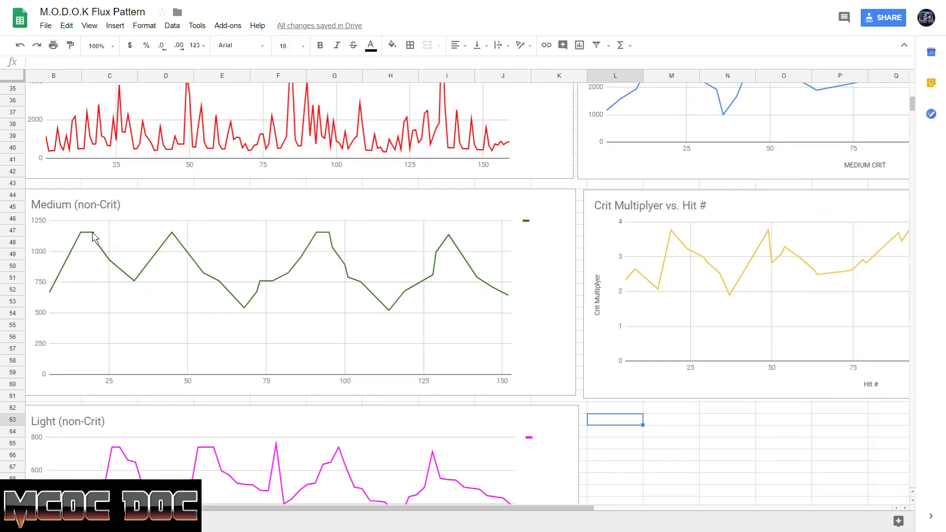
scroll(95, 238, down, 3)
scroll(200, 414, down, 2)
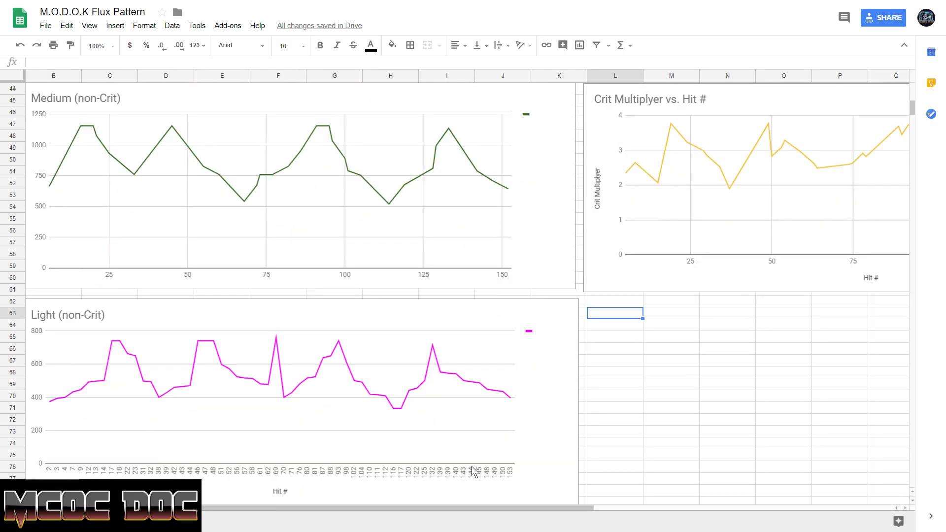
scroll(474, 472, up, 3)
scroll(458, 466, up, 3)
drag(406, 513, 620, 511)
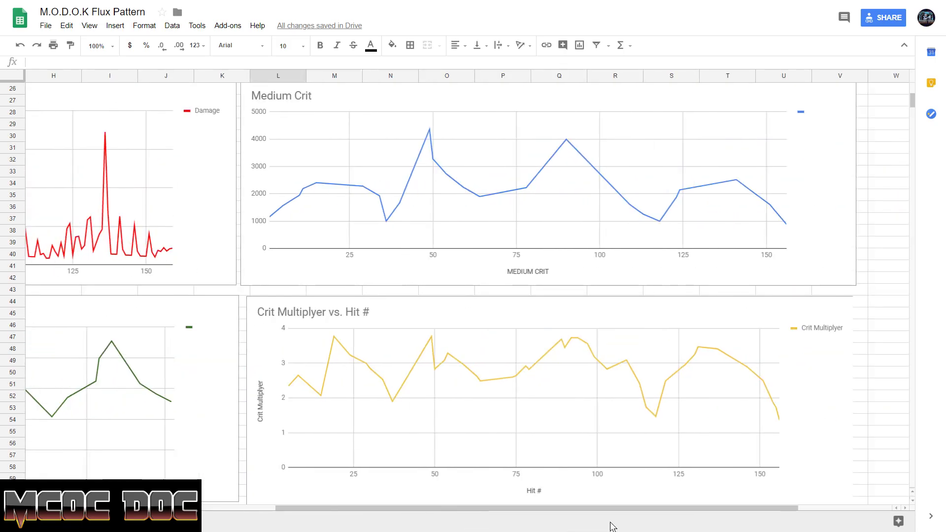
scroll(626, 487, up, 2)
scroll(627, 485, down, 1)
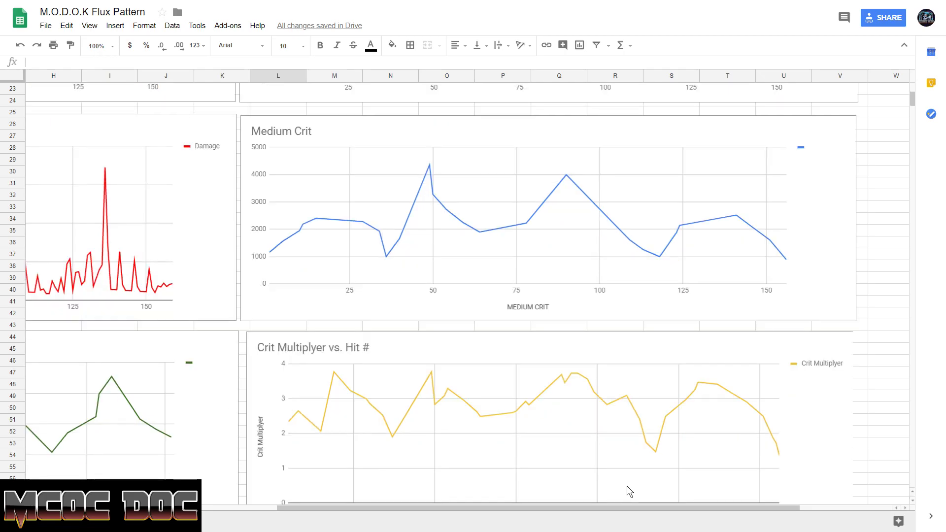
scroll(627, 486, down, 3)
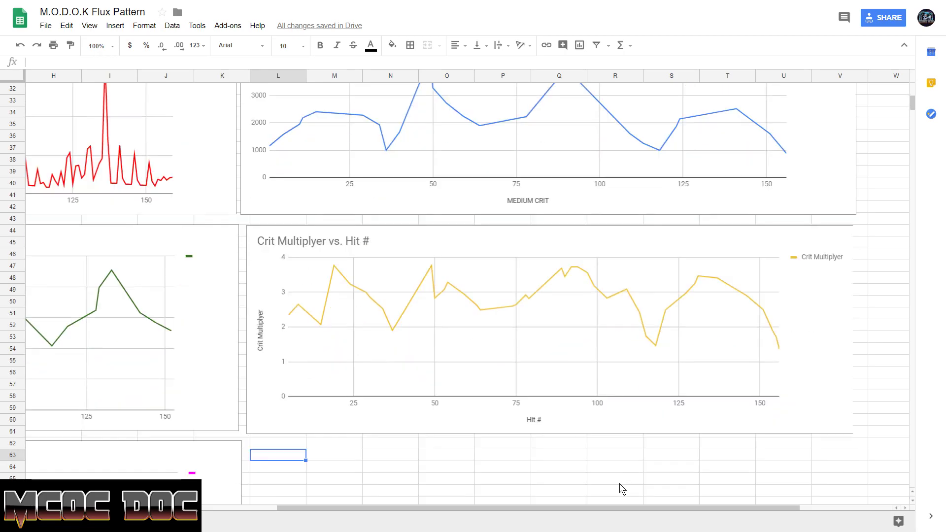
Step: Select the Medium Crit chart and then the Crit Multiplyer vs. Hit # chart
click(335, 269)
scroll(399, 285, up, 3)
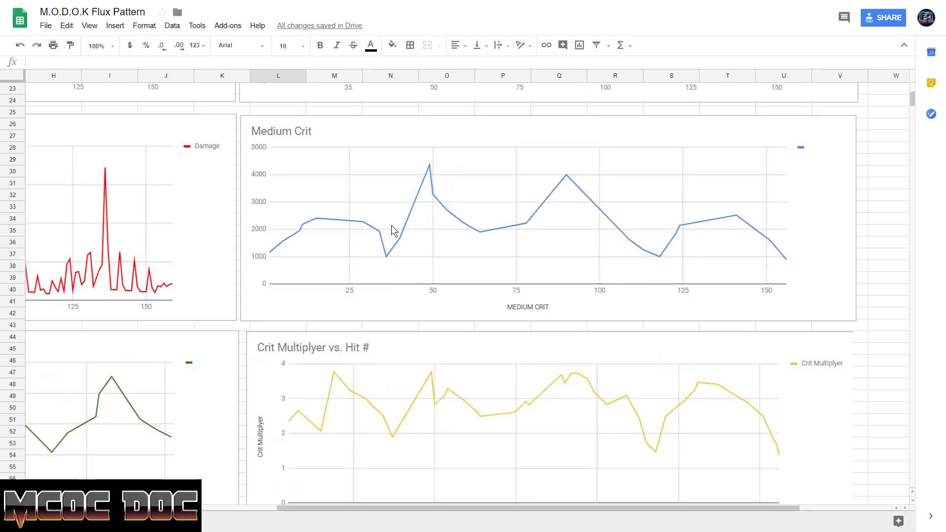
click(431, 165)
click(444, 377)
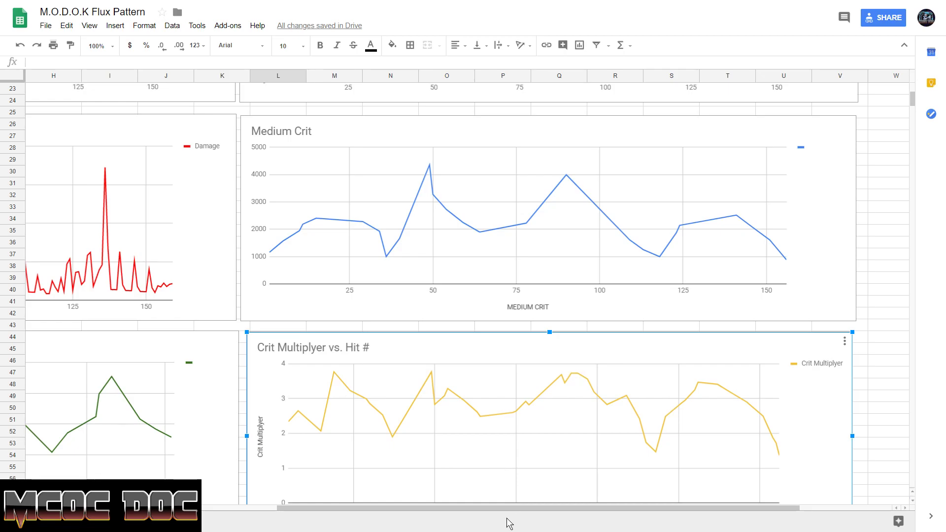
drag(511, 509, 281, 508)
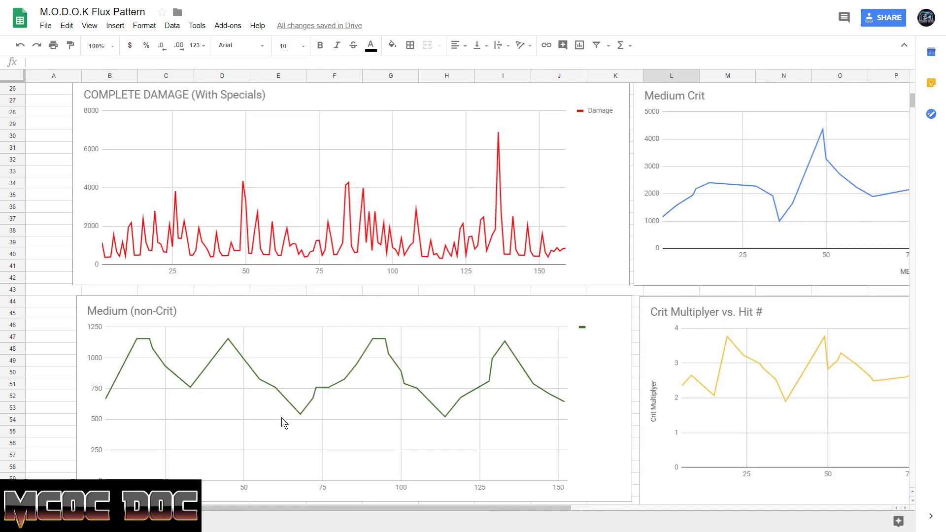
scroll(282, 418, down, 2)
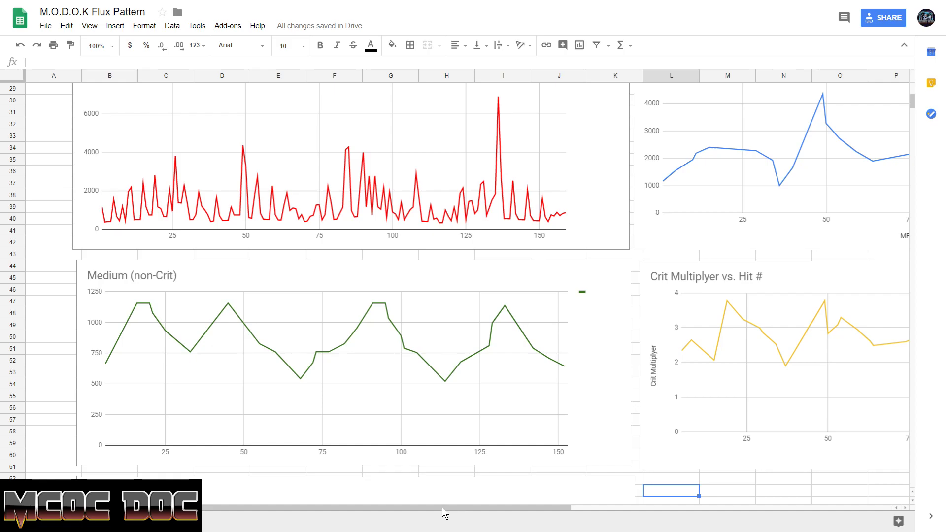
drag(443, 508, 626, 510)
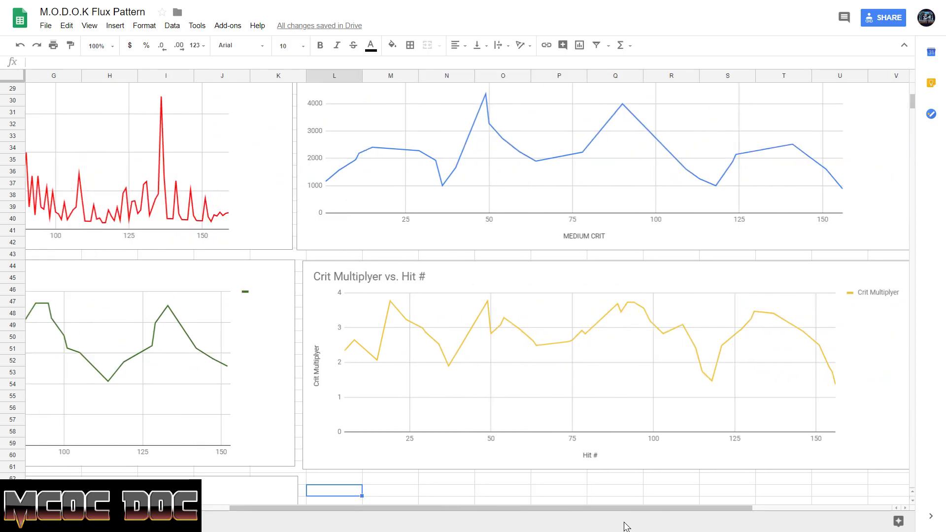
drag(626, 508, 479, 510)
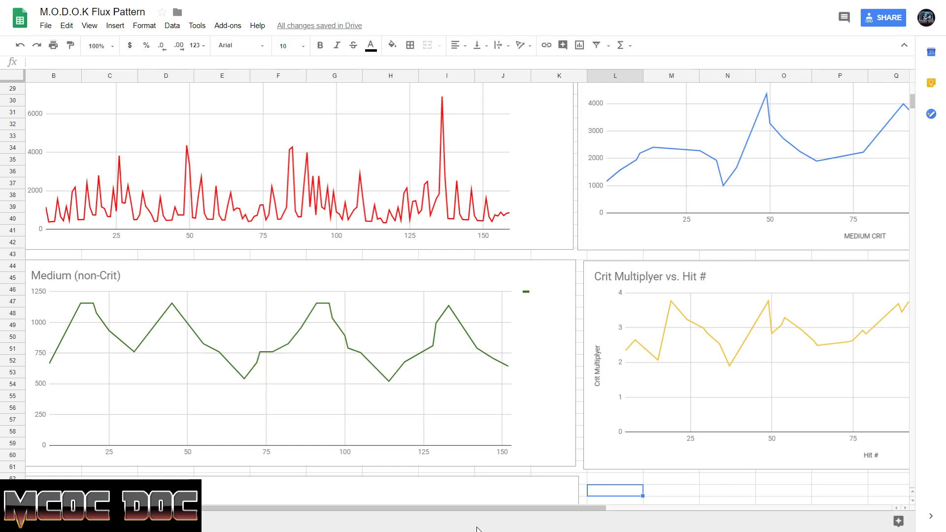
mouse_move(477, 528)
mouse_down()
mouse_move(545, 526)
mouse_move(432, 510)
mouse_up()
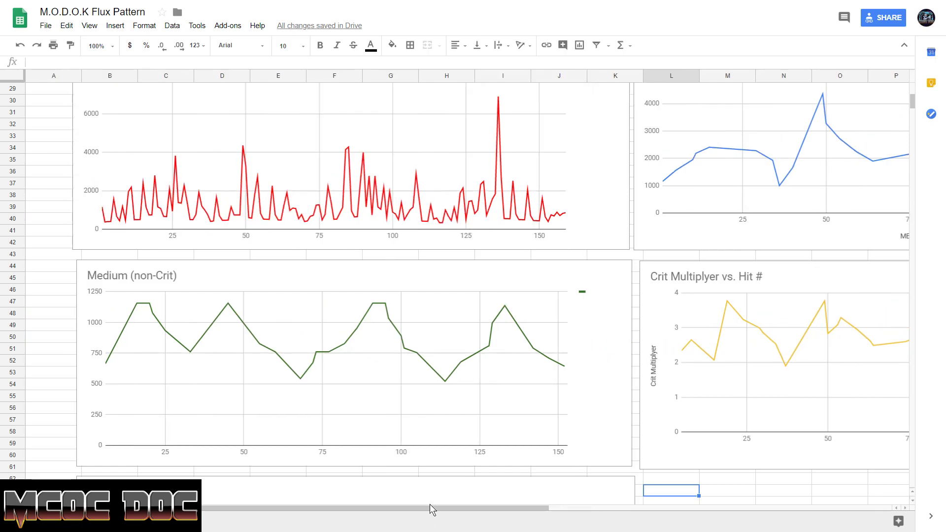
mouse_move(522, 507)
mouse_down()
mouse_move(744, 510)
mouse_move(385, 514)
mouse_up()
scroll(474, 296, up, 10)
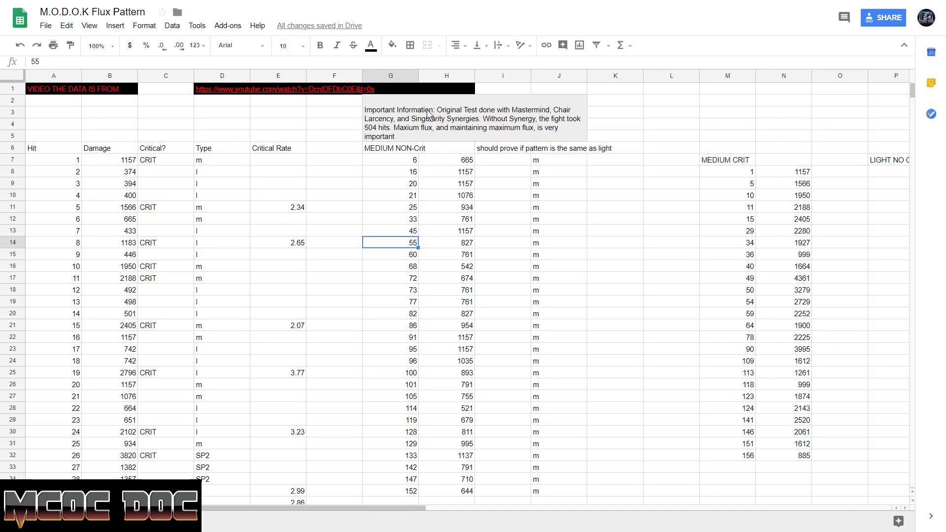
Step: Read the test note, select the Damage values for hits 15–27 to see their sum, then return to the charts sheet
click(465, 119)
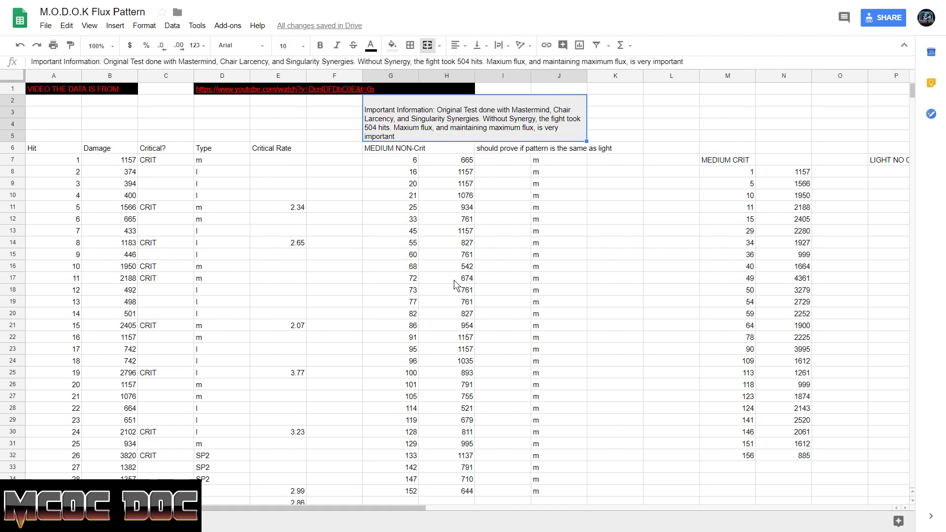
click(96, 327)
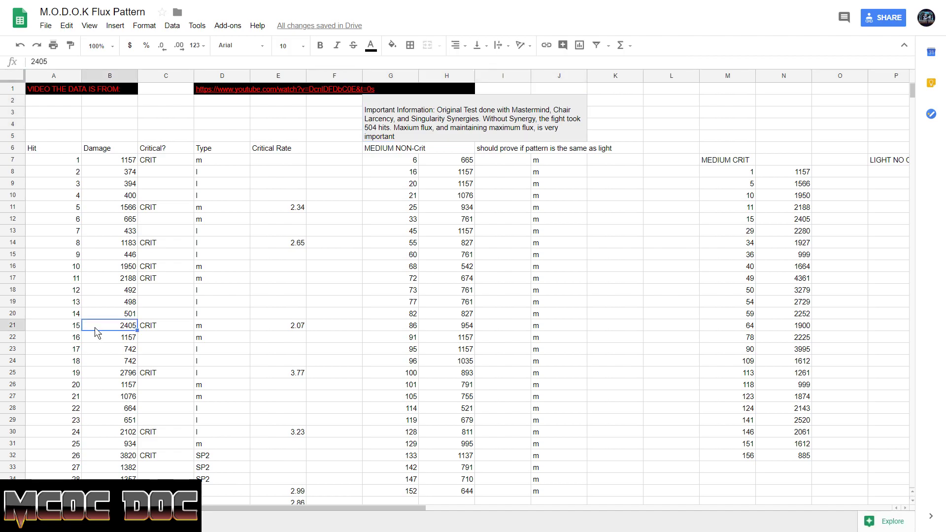
drag(95, 327, 104, 465)
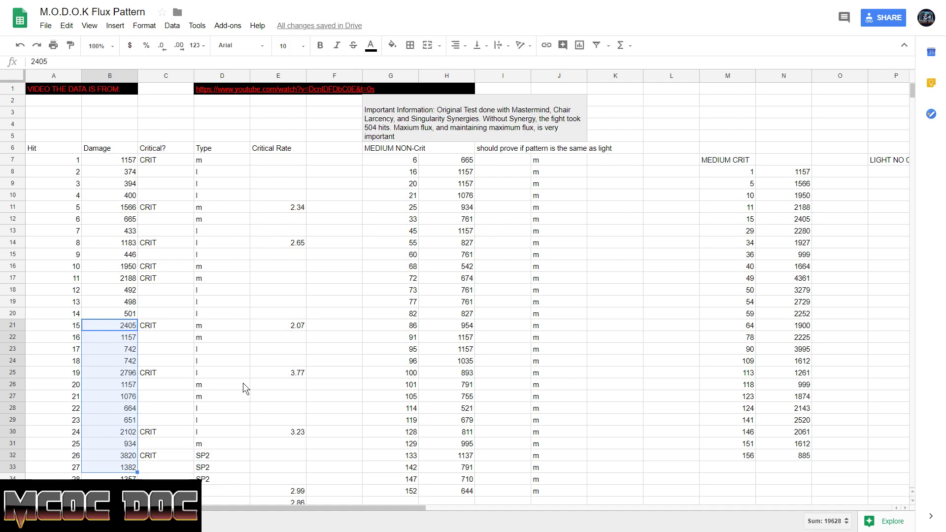
click(278, 396)
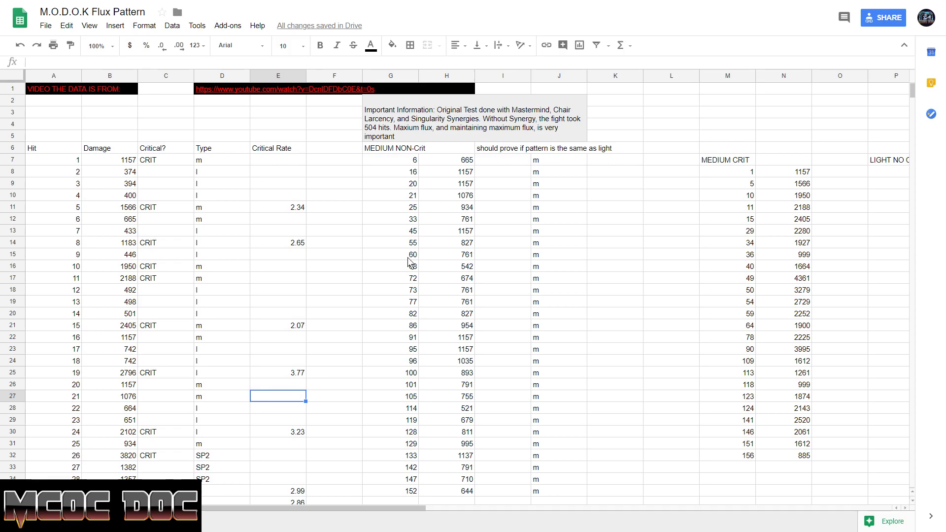
click(217, 518)
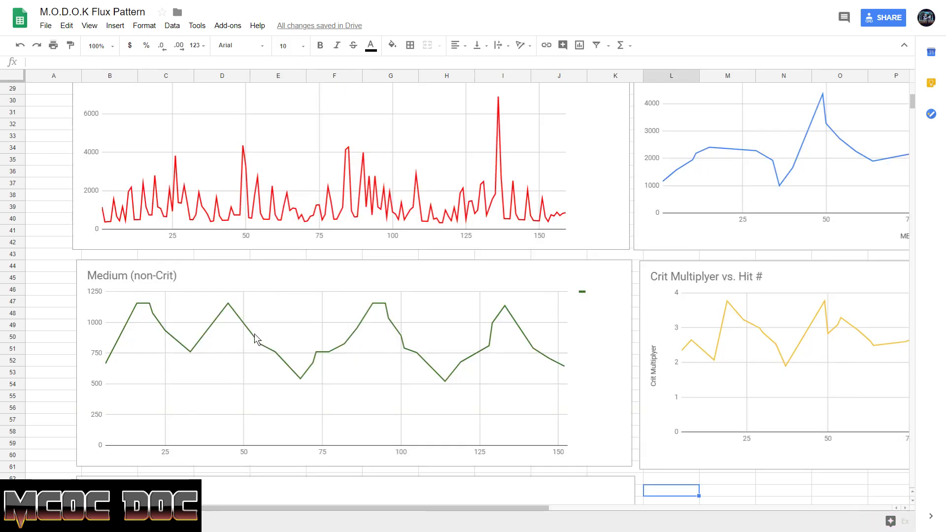
click(147, 302)
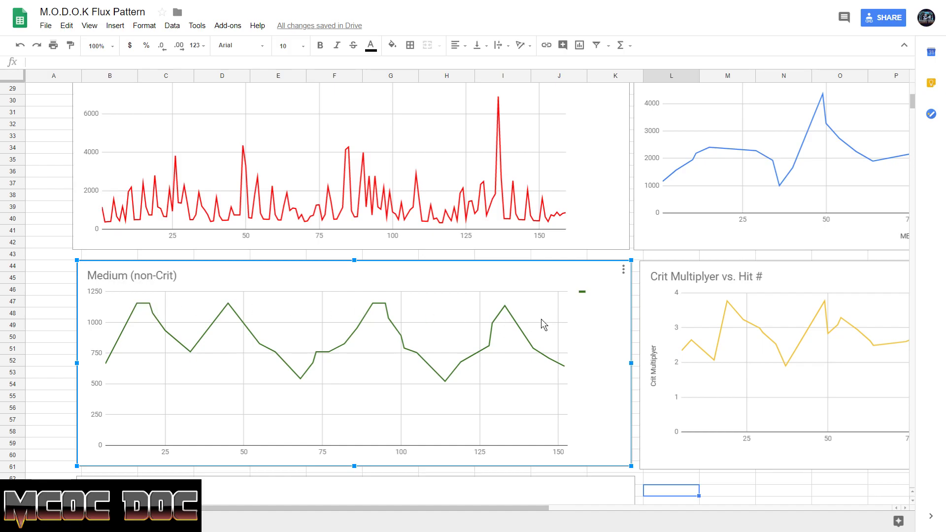
click(746, 286)
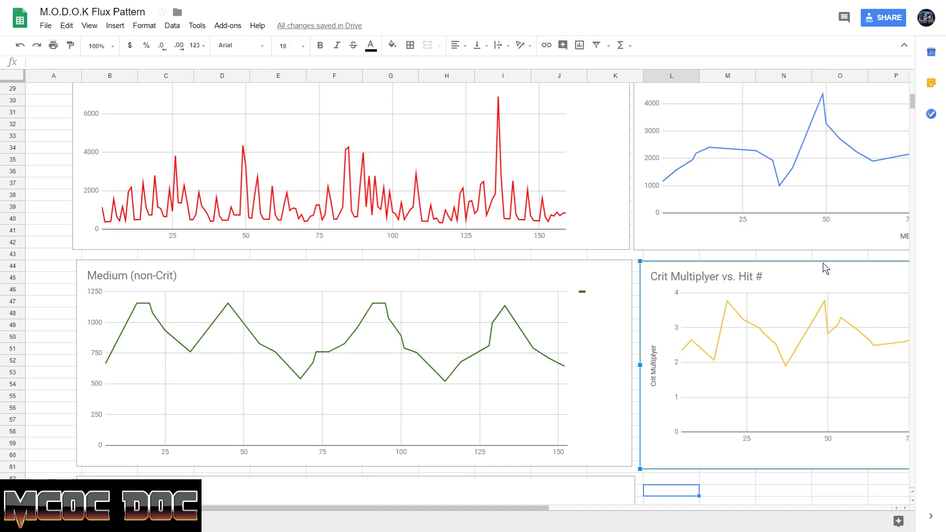
click(848, 257)
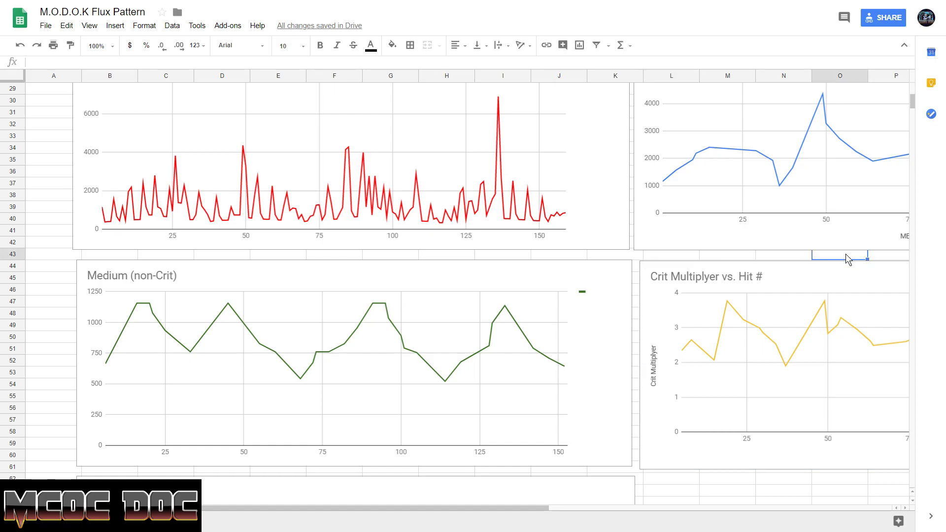
scroll(847, 257, up, 10)
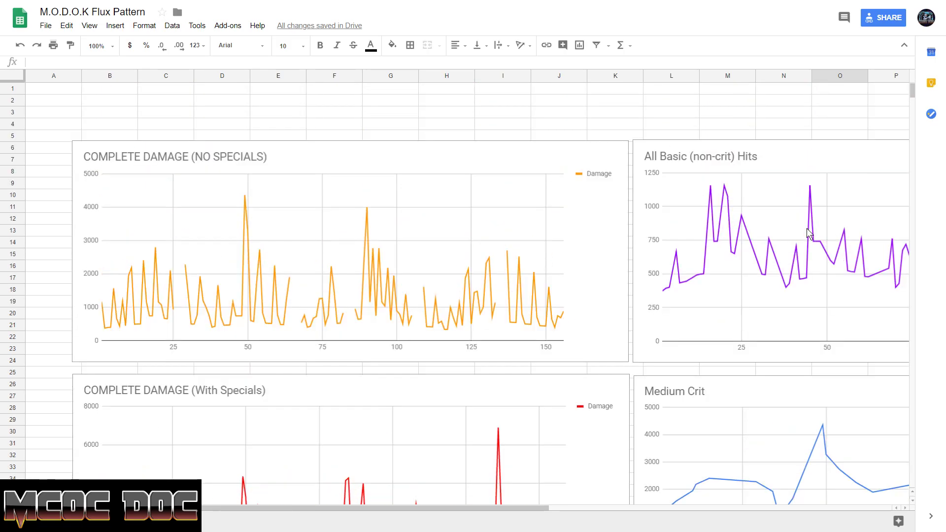
click(613, 135)
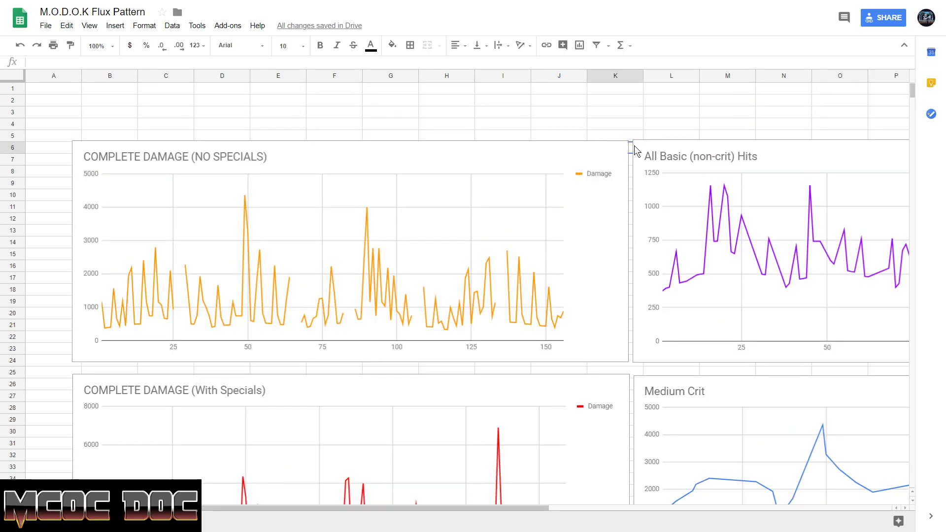